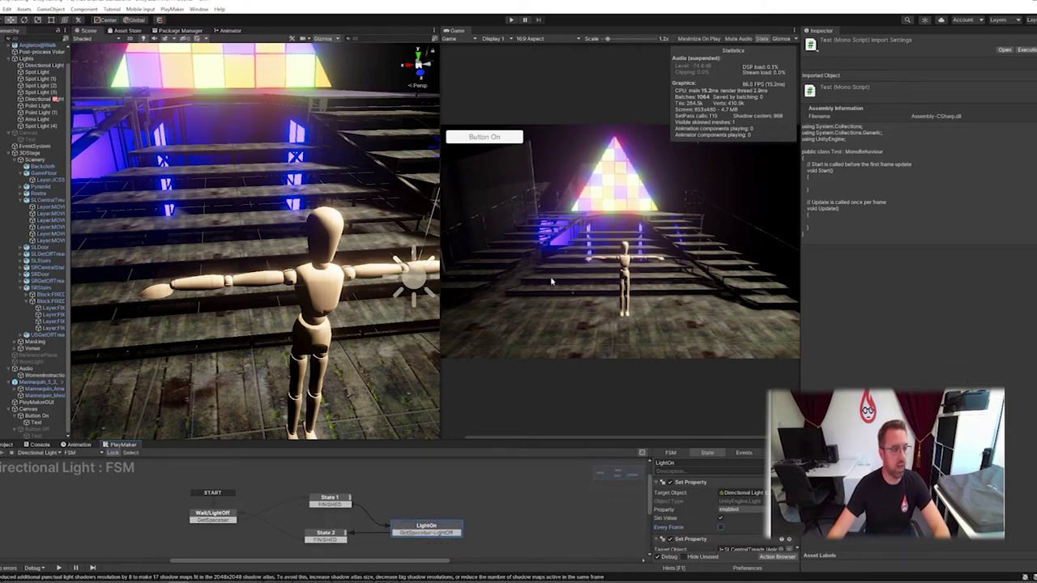
Zoom the Scene view out to frame the whole stage, pyramid, and camera and audio gizmos.
{"action": "scroll", "coordinate": [314, 299], "scroll_direction": "down", "scroll_amount": 5}
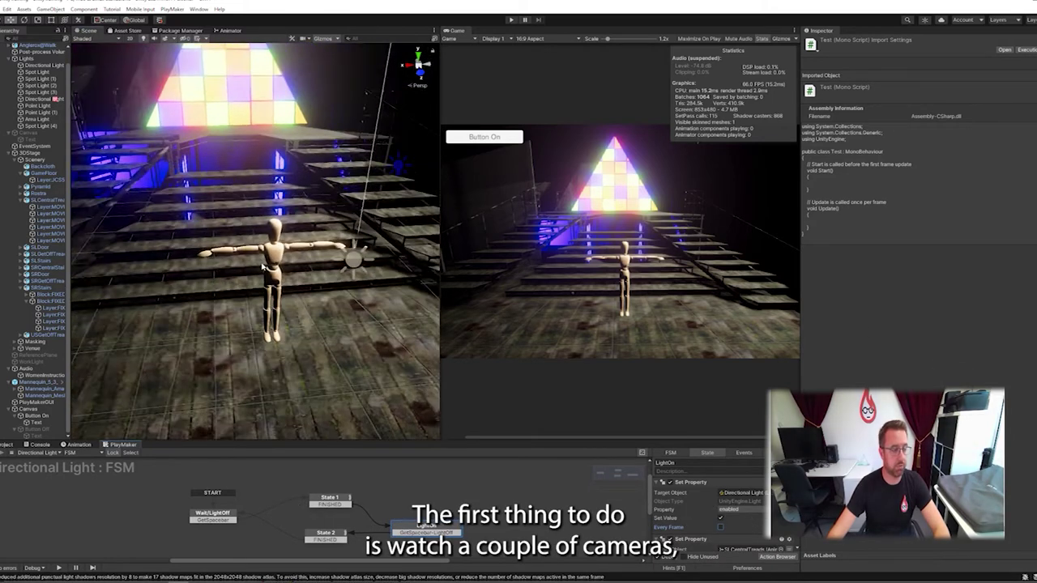
{"action": "scroll", "coordinate": [283, 254], "scroll_direction": "up", "scroll_amount": 2}
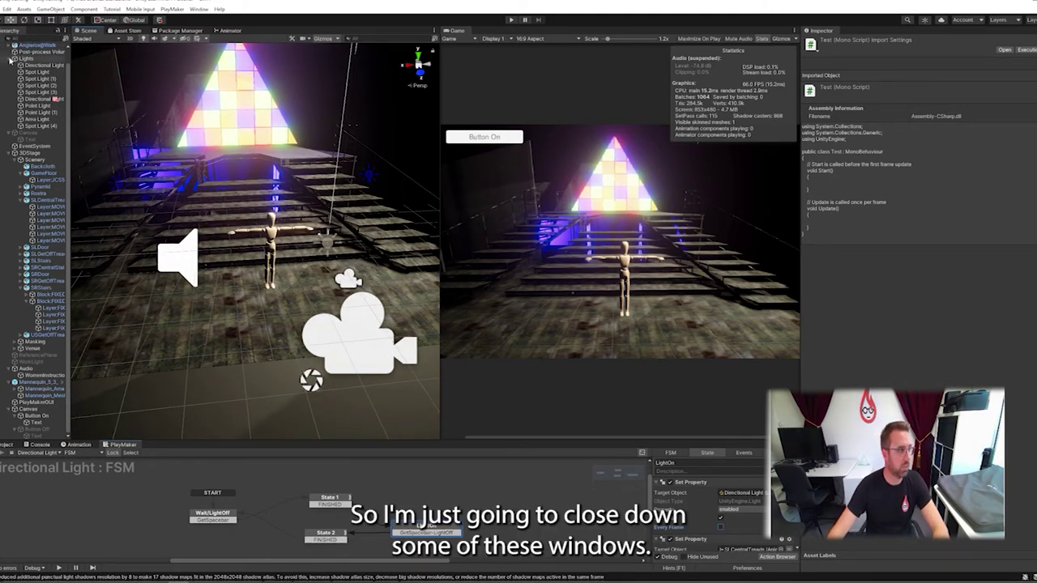
Collapse the Lights, Cameras, 3DStage and mannequin groups in the Hierarchy.
{"action": "left_click", "coordinate": [9, 59]}
{"action": "left_click", "coordinate": [9, 81]}
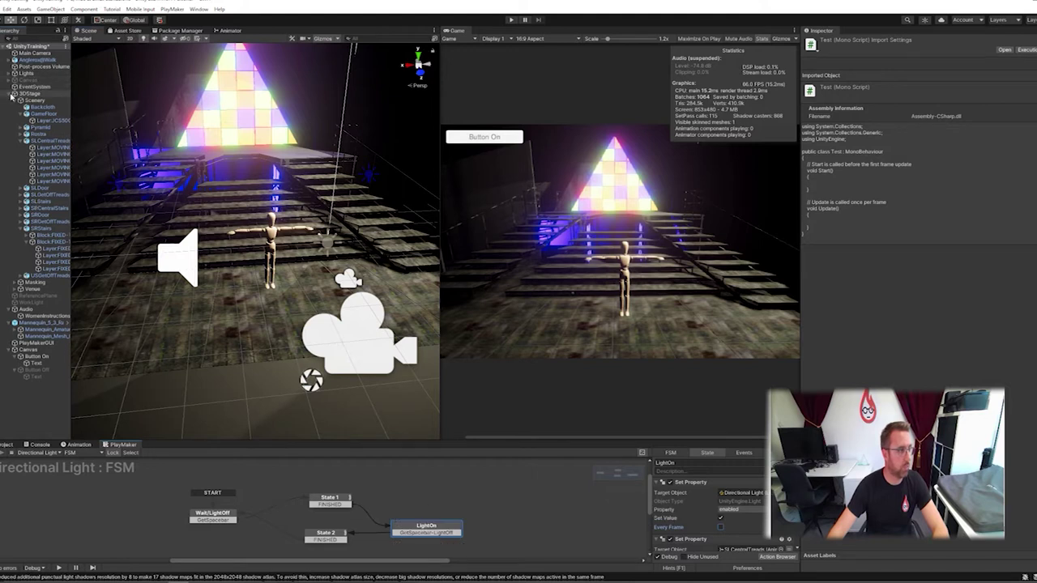
{"action": "left_click", "coordinate": [8, 95]}
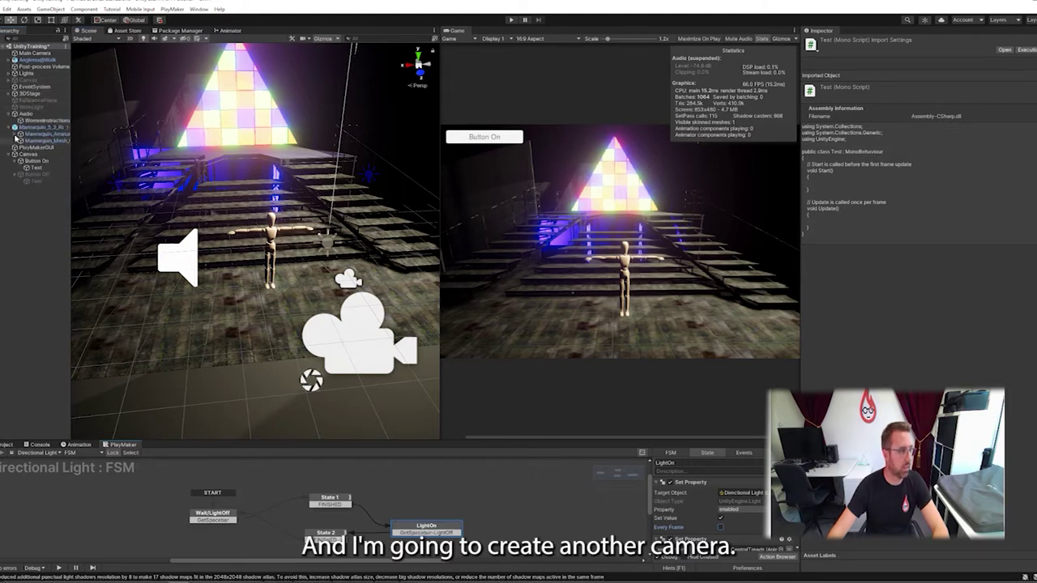
{"action": "left_click", "coordinate": [14, 127]}
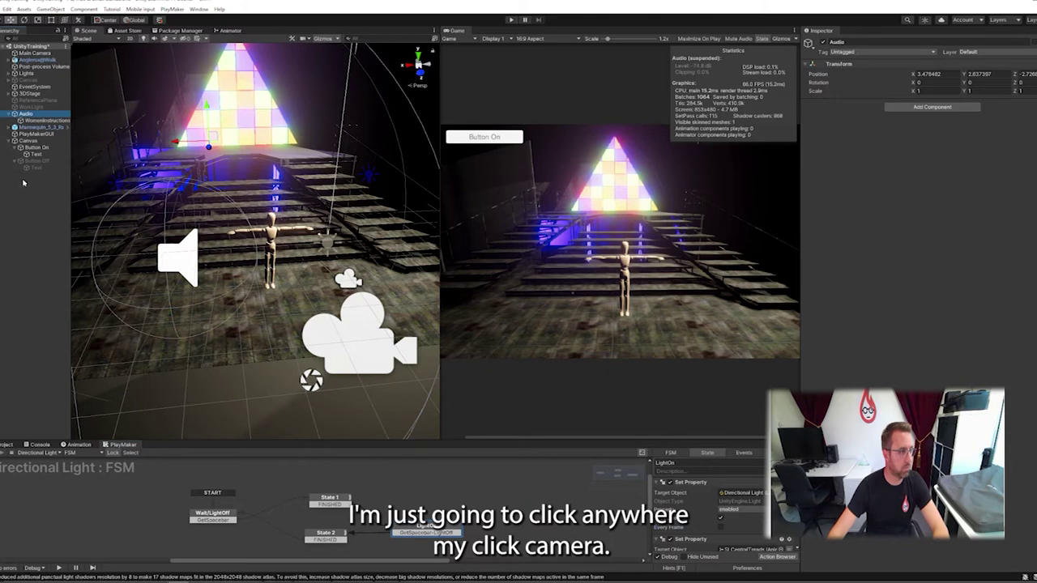
Create a new Camera and position it at the stage's side, facing the pyramid and mannequin.
{"action": "right_click", "coordinate": [25, 204]}
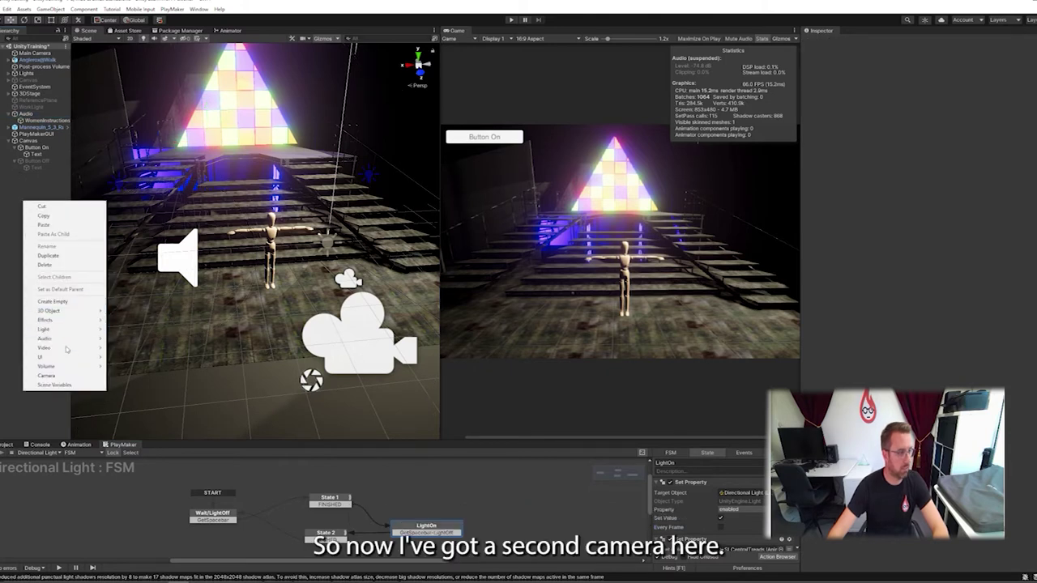
{"action": "left_click", "coordinate": [65, 376]}
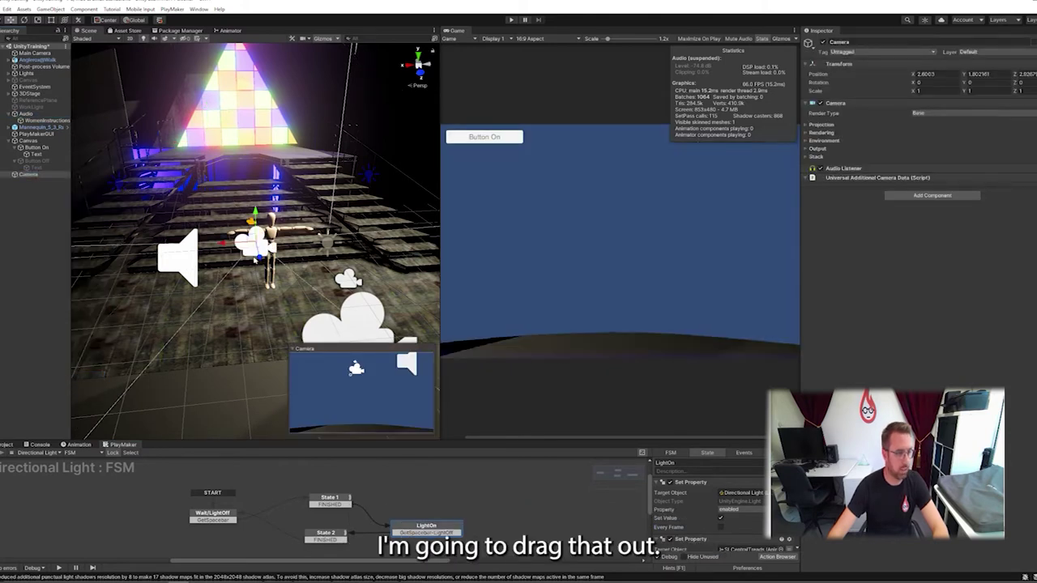
{"action": "left_click_drag", "start_coordinate": [259, 258], "coordinate": [104, 305]}
{"action": "key", "text": "e"}
{"action": "key", "text": "w"}
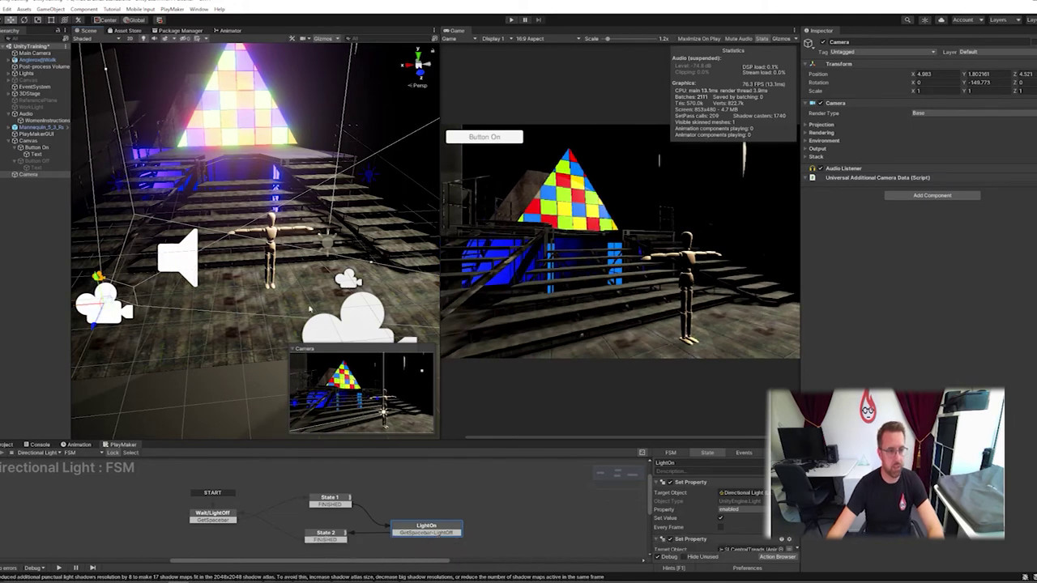
{"action": "left_click", "coordinate": [350, 291]}
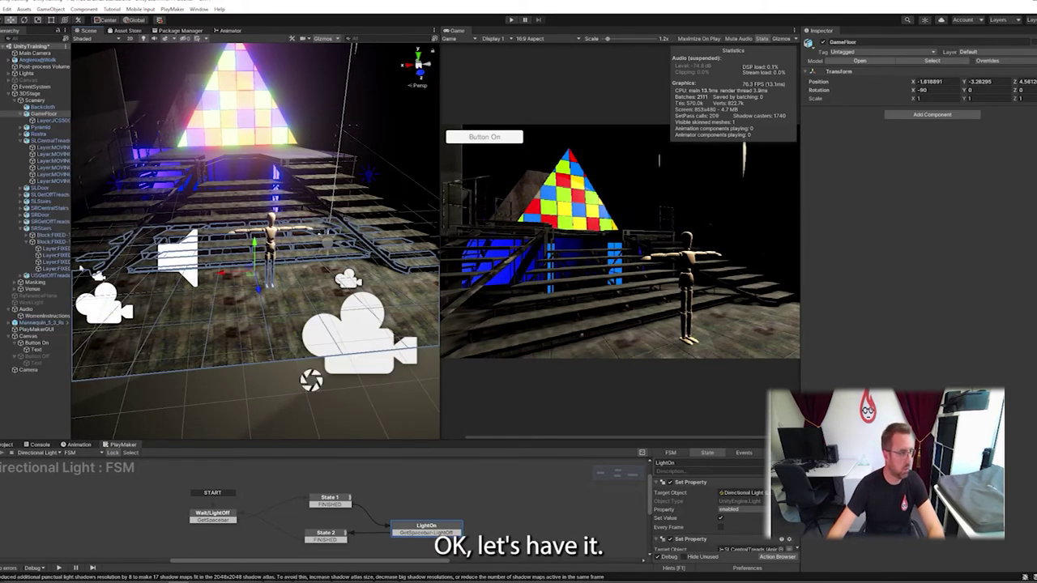
{"action": "left_click", "coordinate": [28, 369]}
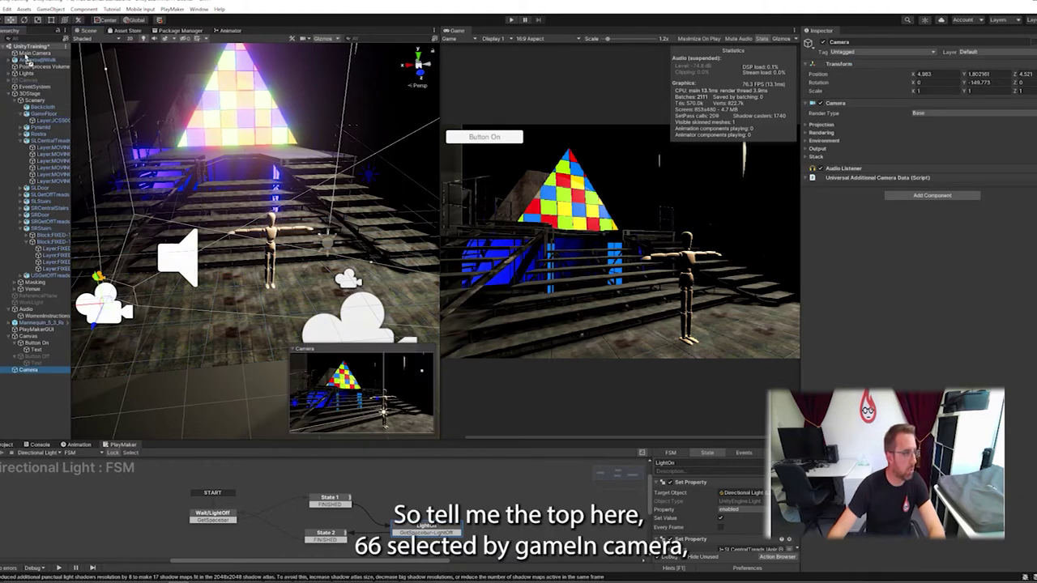
{"action": "left_click", "coordinate": [27, 54]}
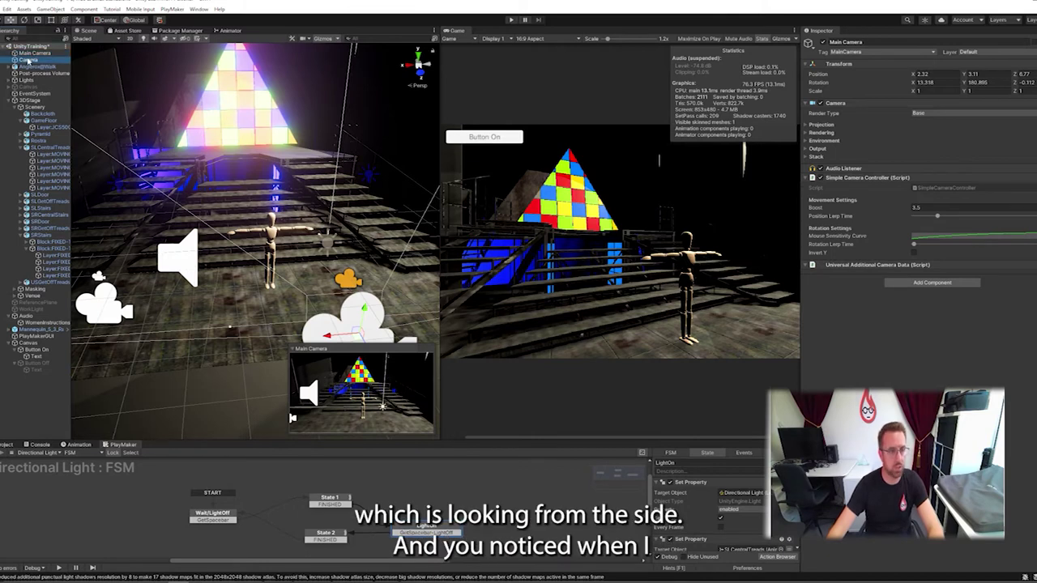
{"action": "left_click", "coordinate": [28, 60]}
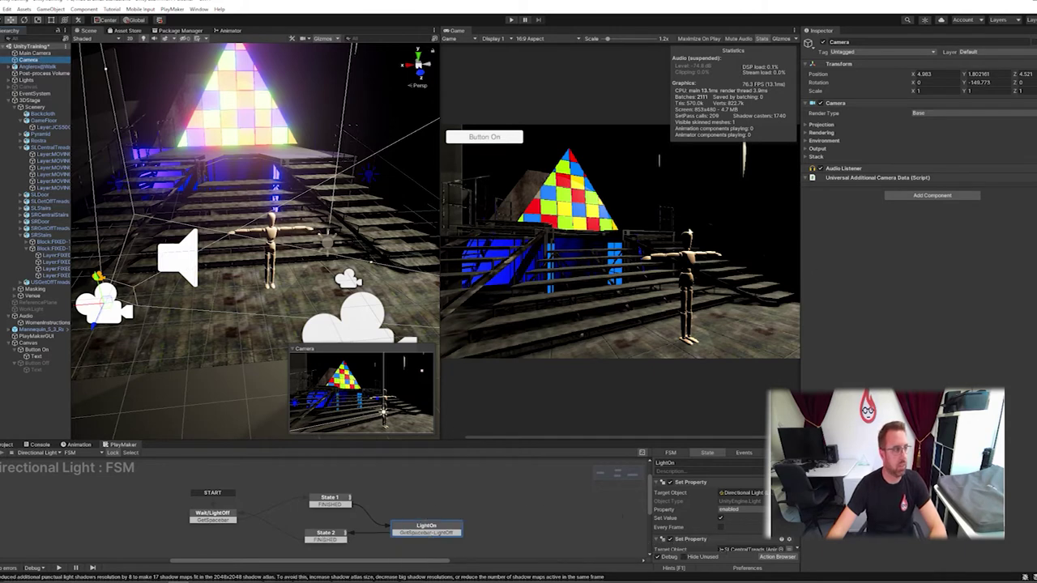
{"action": "left_click", "coordinate": [32, 53]}
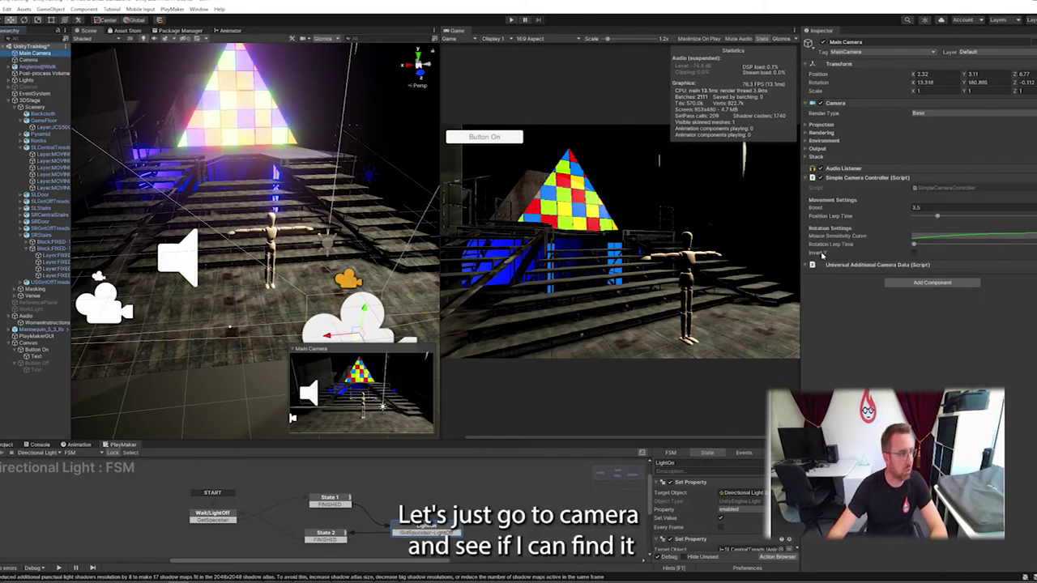
Set the new Camera's Output Target Display to Display 2.
{"action": "left_click", "coordinate": [33, 60]}
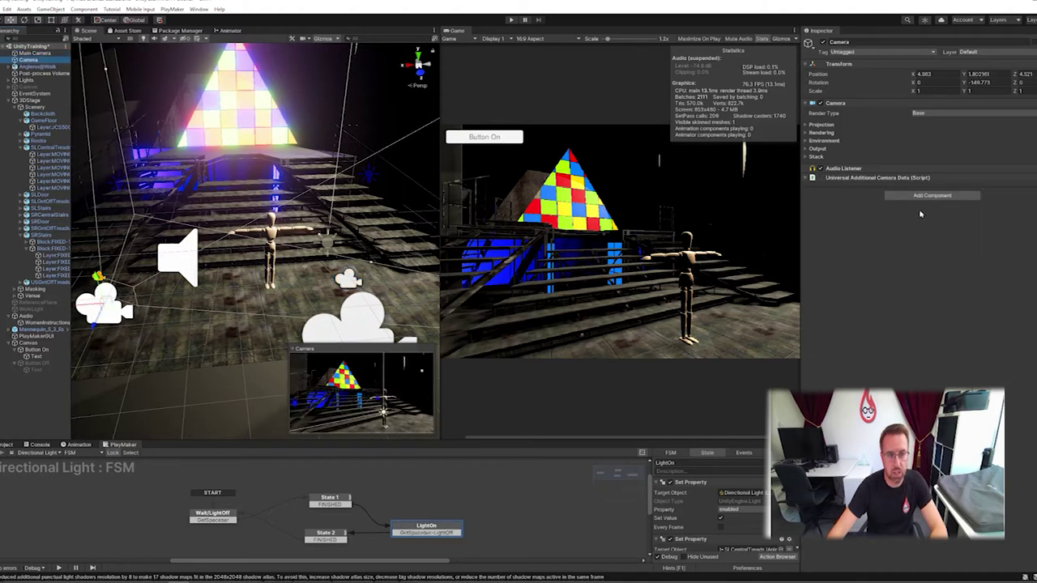
{"action": "left_click", "coordinate": [806, 126]}
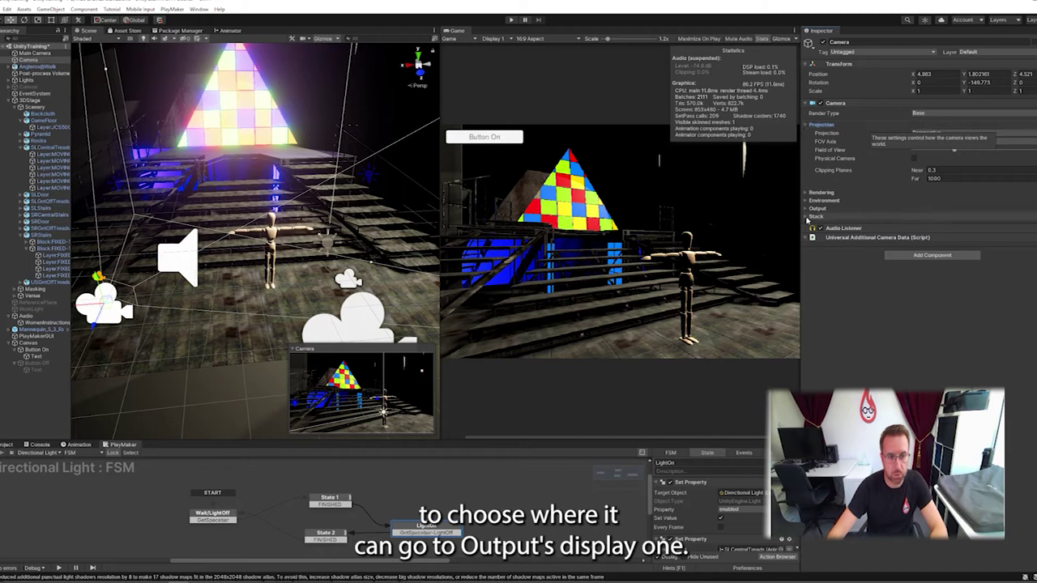
{"action": "left_click", "coordinate": [807, 208]}
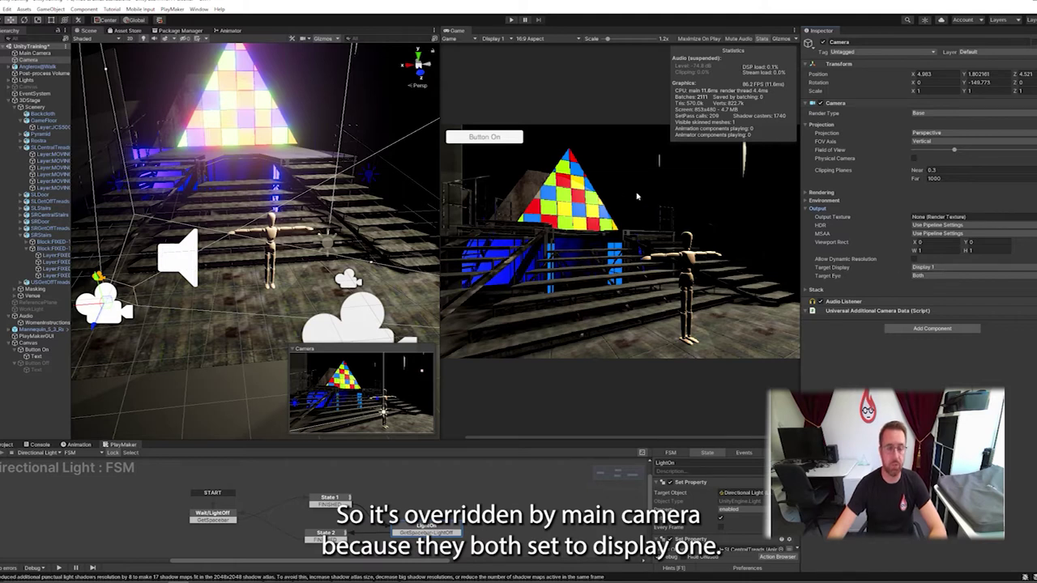
{"action": "left_click", "coordinate": [942, 268]}
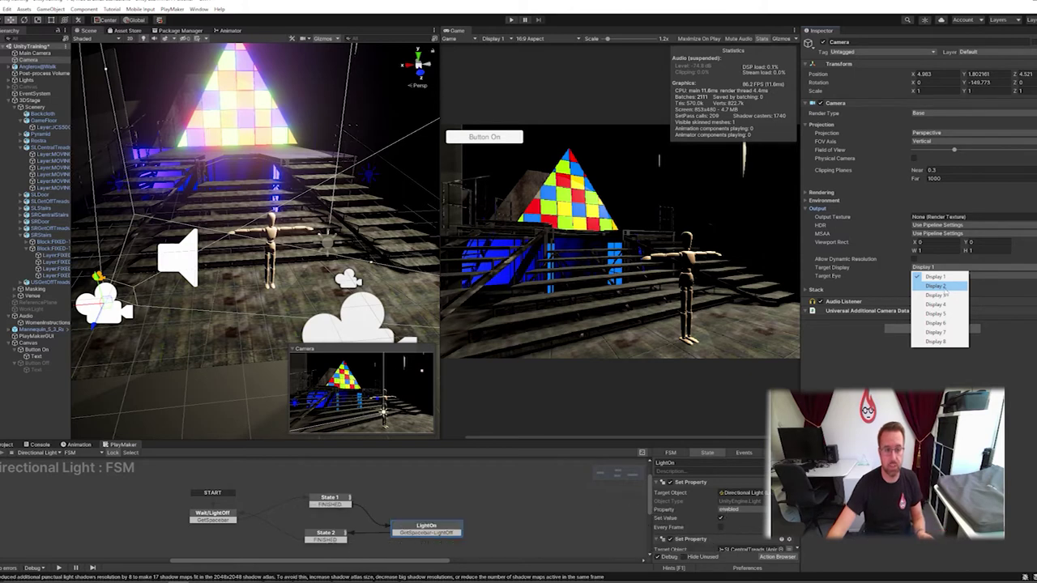
{"action": "left_click", "coordinate": [936, 286]}
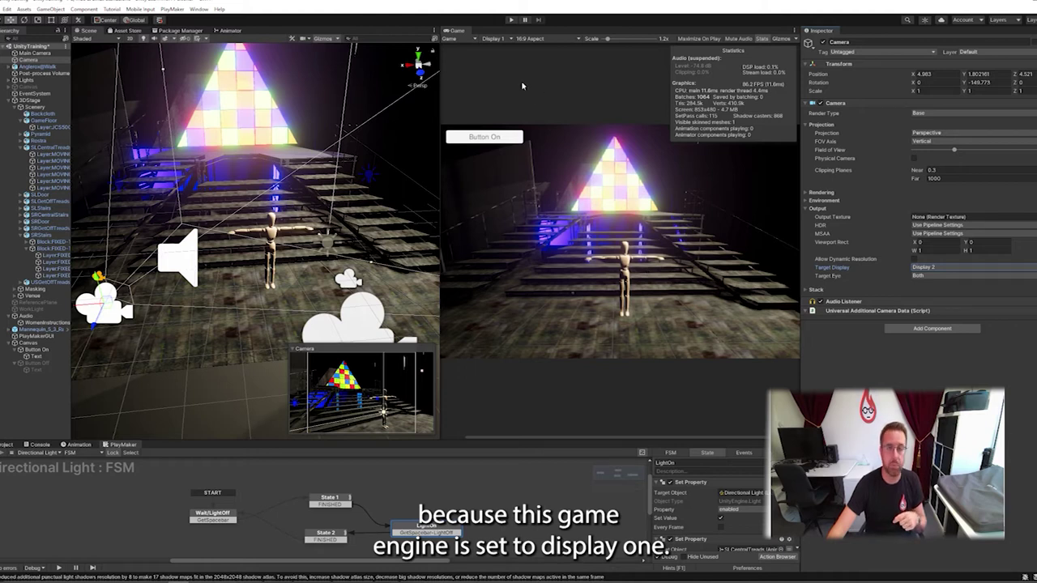
Preview Display 2 in the Game view, then switch it back to Display 1.
{"action": "left_click", "coordinate": [506, 40]}
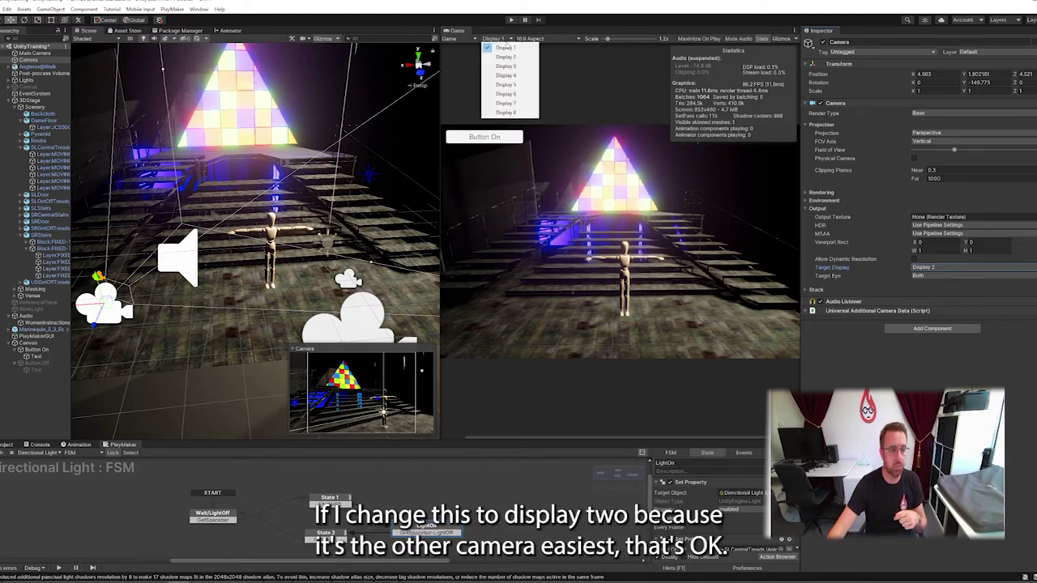
{"action": "left_click", "coordinate": [508, 57]}
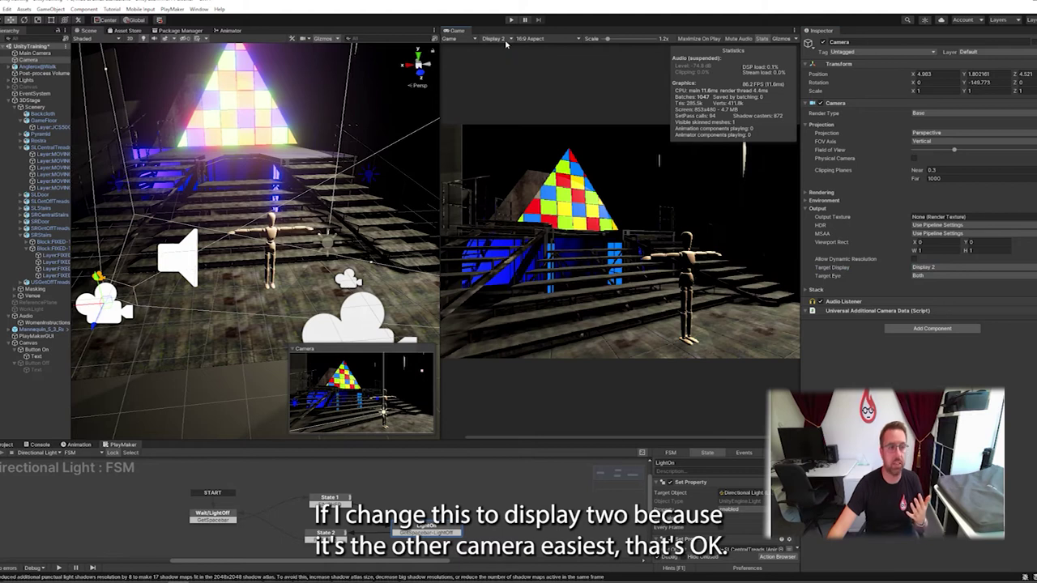
{"action": "left_click", "coordinate": [505, 41]}
{"action": "left_click", "coordinate": [505, 47]}
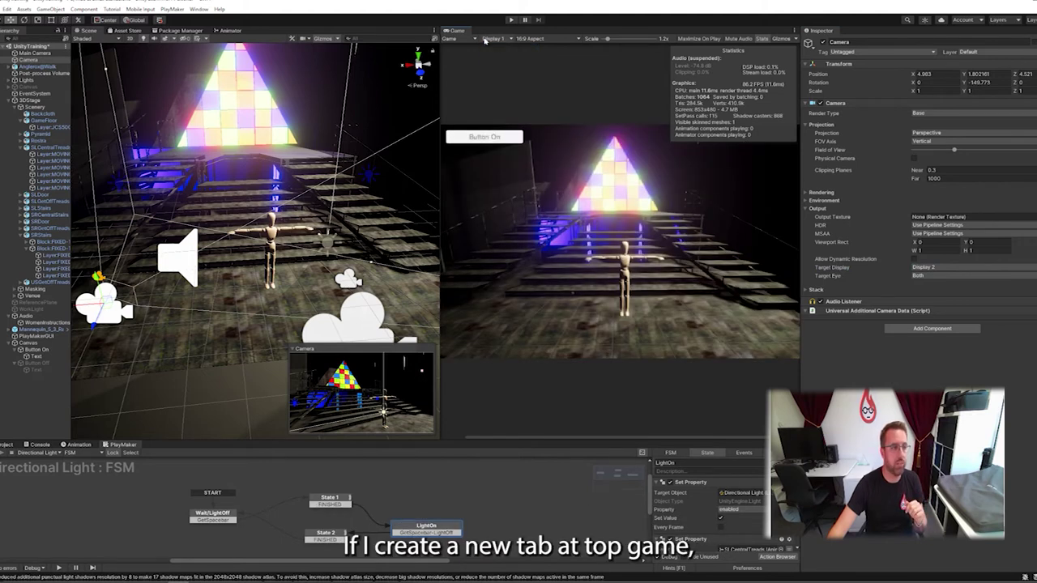
Add a second Game view tab showing Display 2.
{"action": "right_click", "coordinate": [468, 31]}
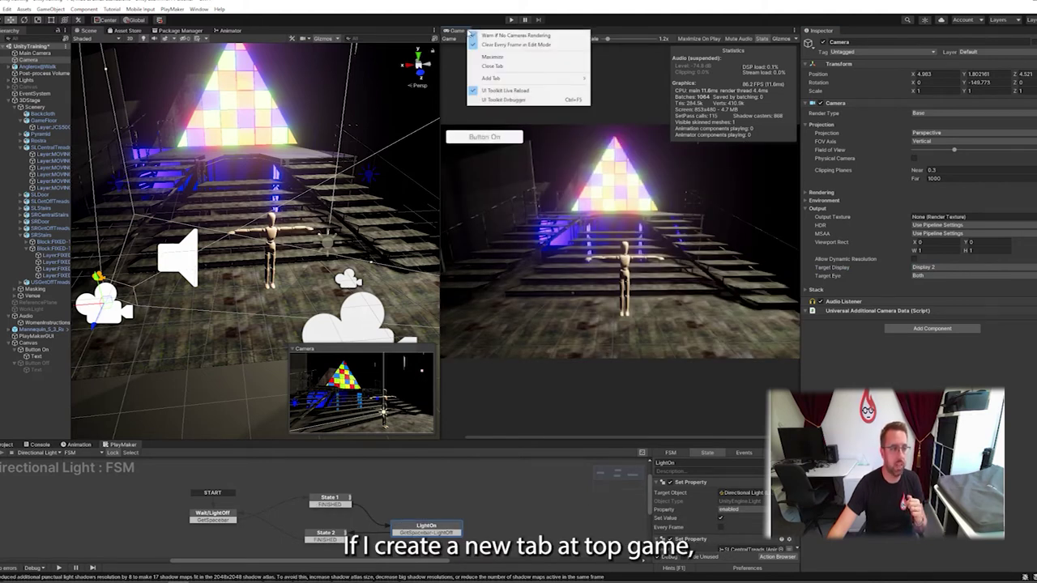
{"action": "mouse_move", "coordinate": [559, 78]}
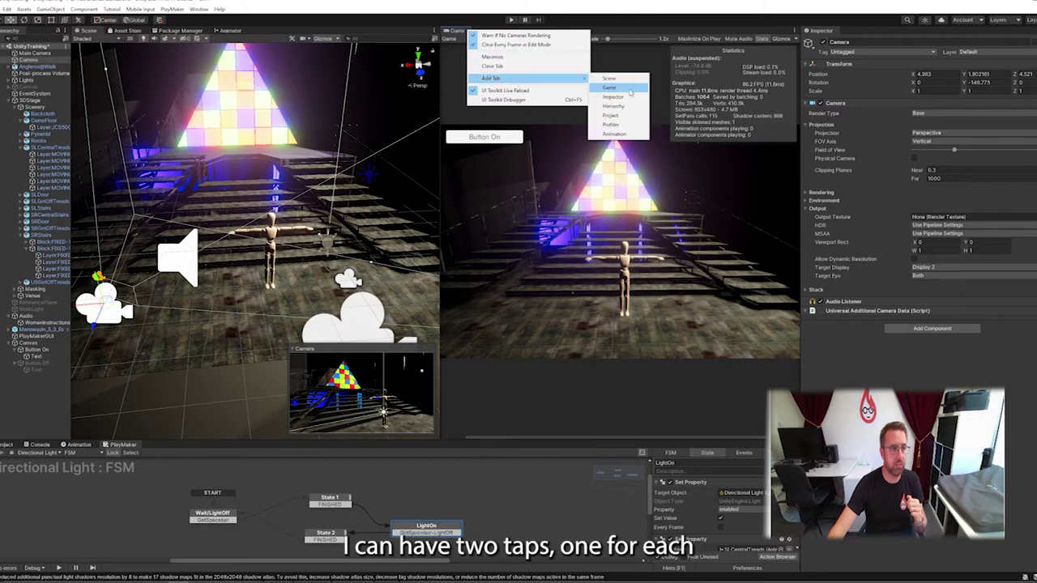
{"action": "left_click", "coordinate": [618, 87]}
{"action": "left_click", "coordinate": [489, 39]}
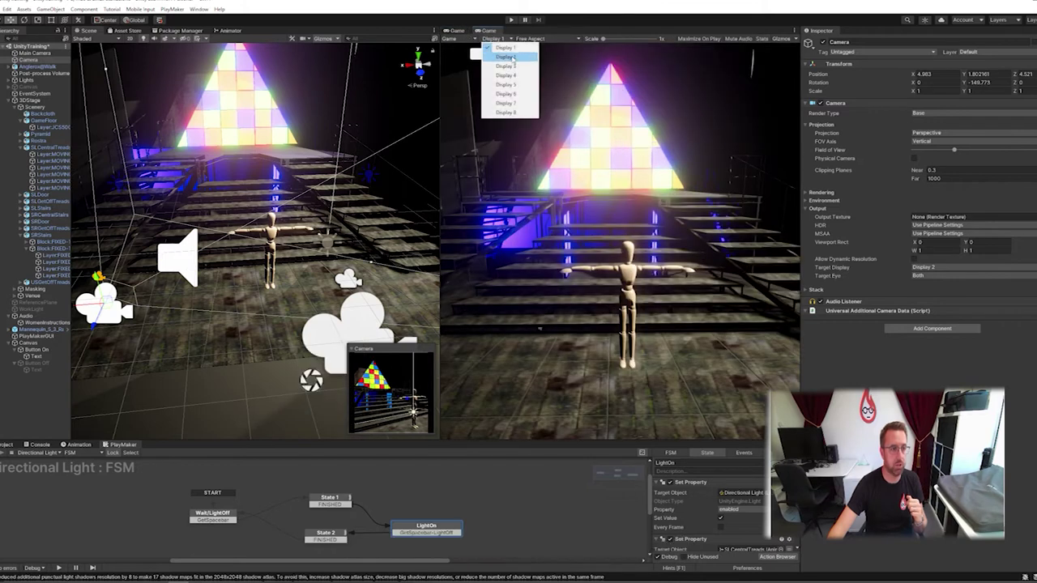
{"action": "left_click", "coordinate": [498, 60]}
Dock the Display 1 Game view beside Scene, then move and widen the Display 2 view.
{"action": "left_click", "coordinate": [458, 31]}
{"action": "left_click_drag", "start_coordinate": [459, 32], "coordinate": [64, 7]}
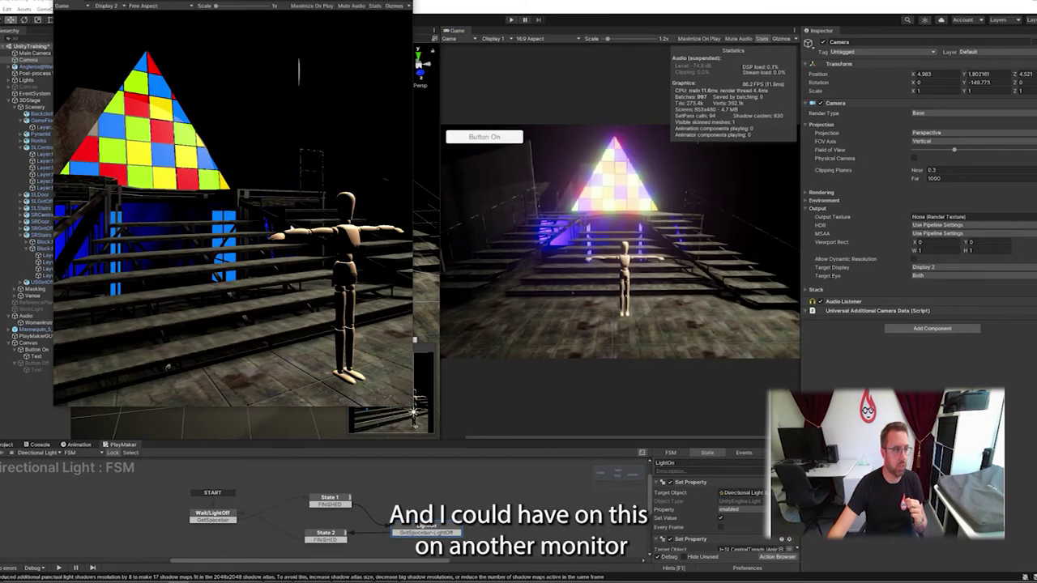
{"action": "left_click_drag", "start_coordinate": [318, 4], "coordinate": [302, 30]}
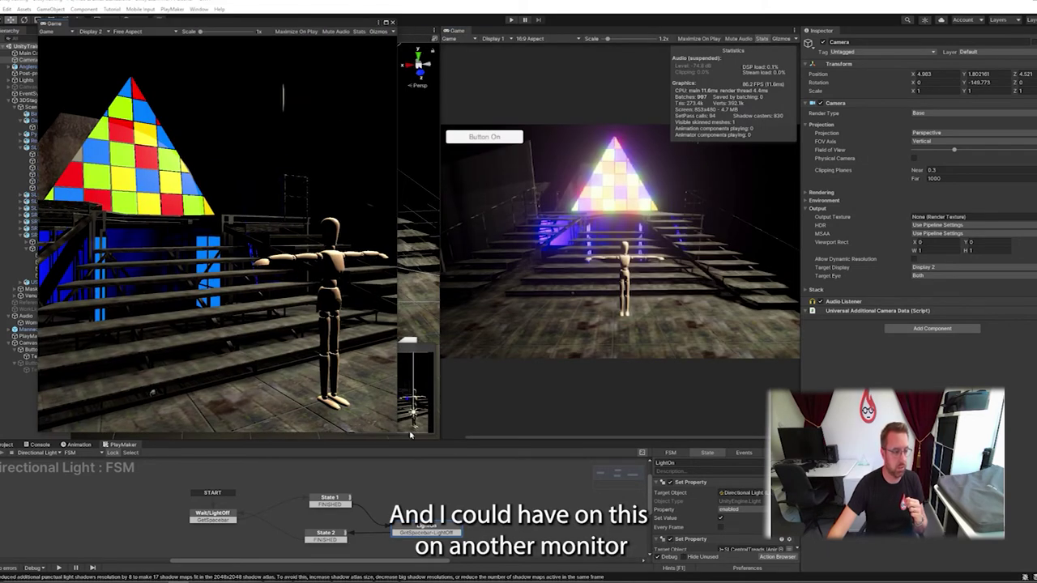
{"action": "mouse_move", "coordinate": [397, 227]}
{"action": "left_mouse_down"}
{"action": "mouse_move", "coordinate": [441, 227]}
{"action": "mouse_move", "coordinate": [414, 227]}
{"action": "left_mouse_up"}
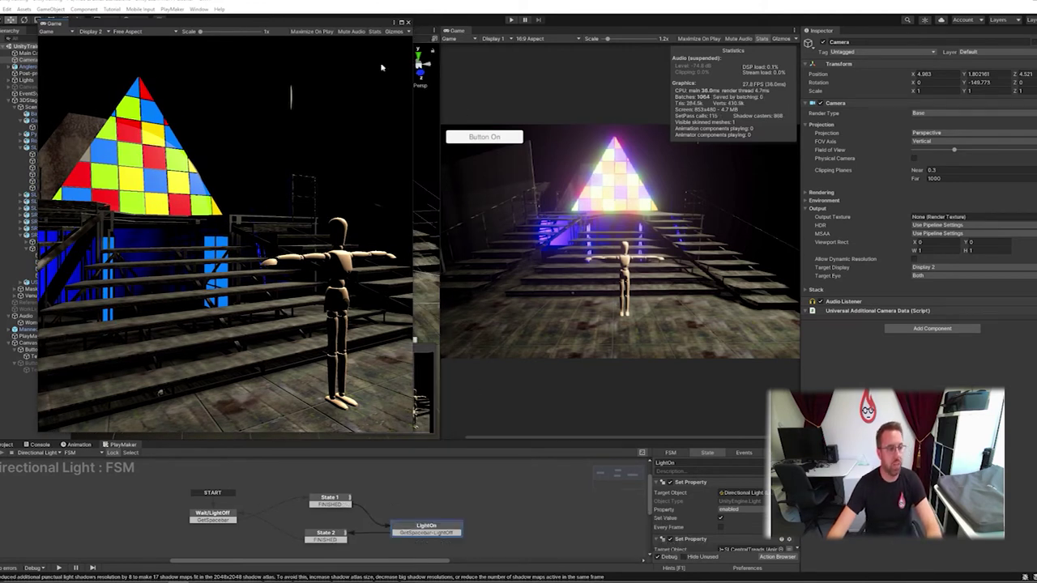
Nudge the Display 2 Game window down next to the Display 1 Game view.
{"action": "mouse_move", "coordinate": [307, 26]}
{"action": "left_mouse_down"}
{"action": "mouse_move", "coordinate": [306, 36]}
{"action": "mouse_move", "coordinate": [322, 34]}
{"action": "left_mouse_up"}
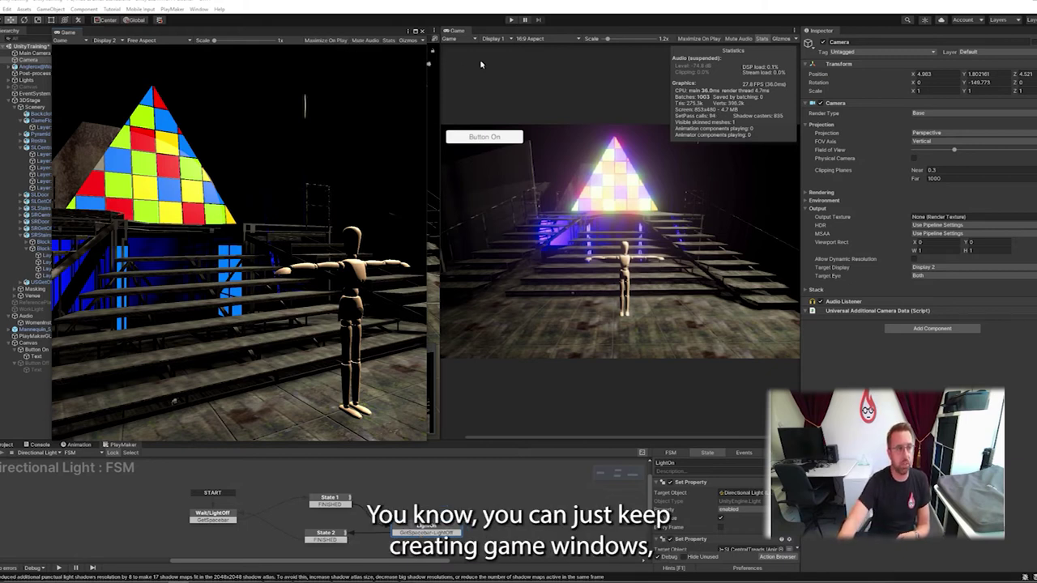
Add a third Game view as a floating window, moved down to uncover the statistics.
{"action": "right_click", "coordinate": [464, 30]}
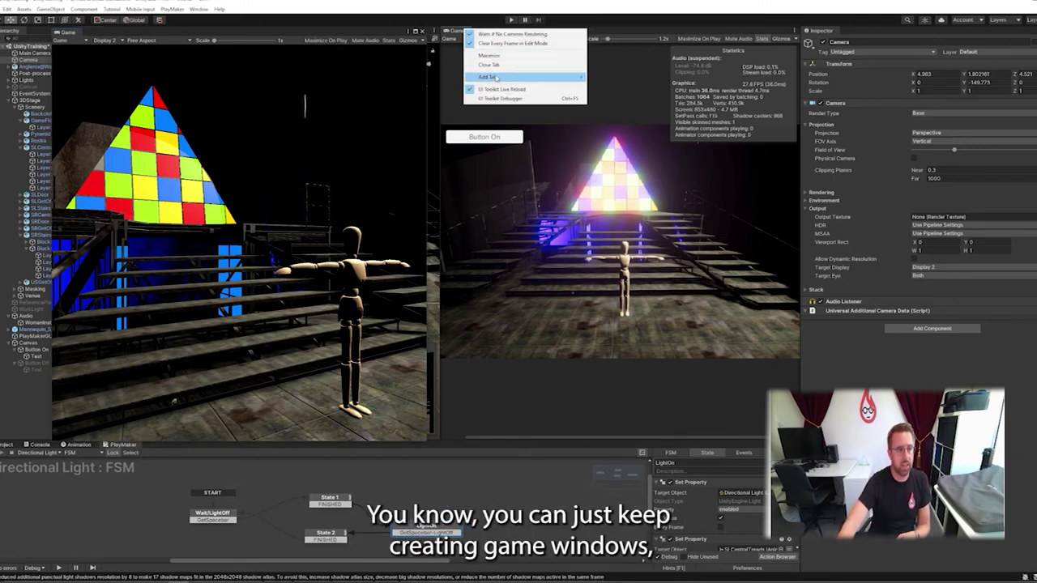
{"action": "mouse_move", "coordinate": [568, 77]}
{"action": "left_click", "coordinate": [606, 85]}
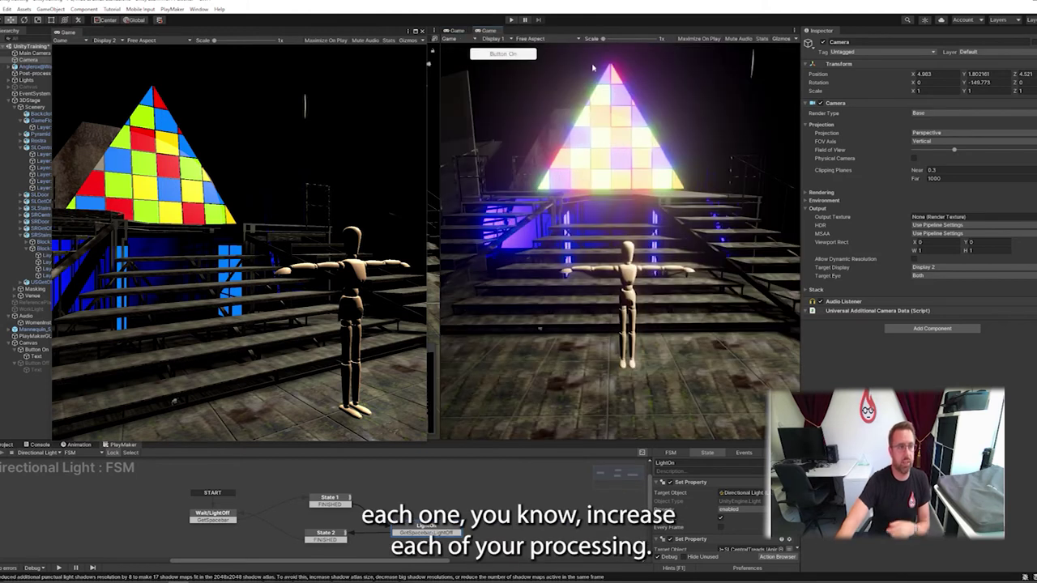
{"action": "left_click_drag", "start_coordinate": [484, 33], "coordinate": [630, 263]}
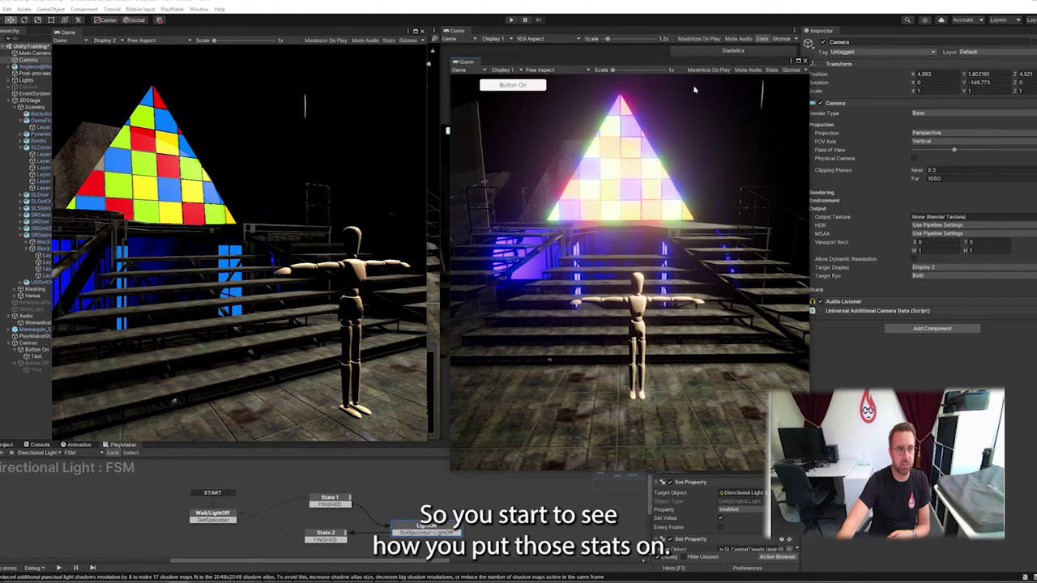
{"action": "left_click_drag", "start_coordinate": [647, 68], "coordinate": [634, 158]}
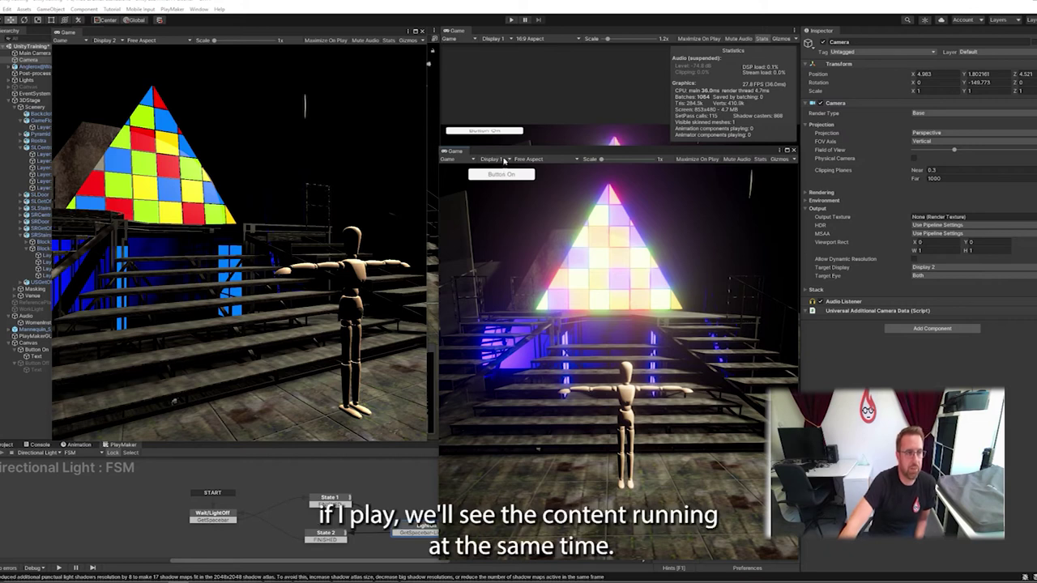
Enter Play mode and move the floating Game view to the right beside the Inspector.
{"action": "left_click", "coordinate": [510, 19]}
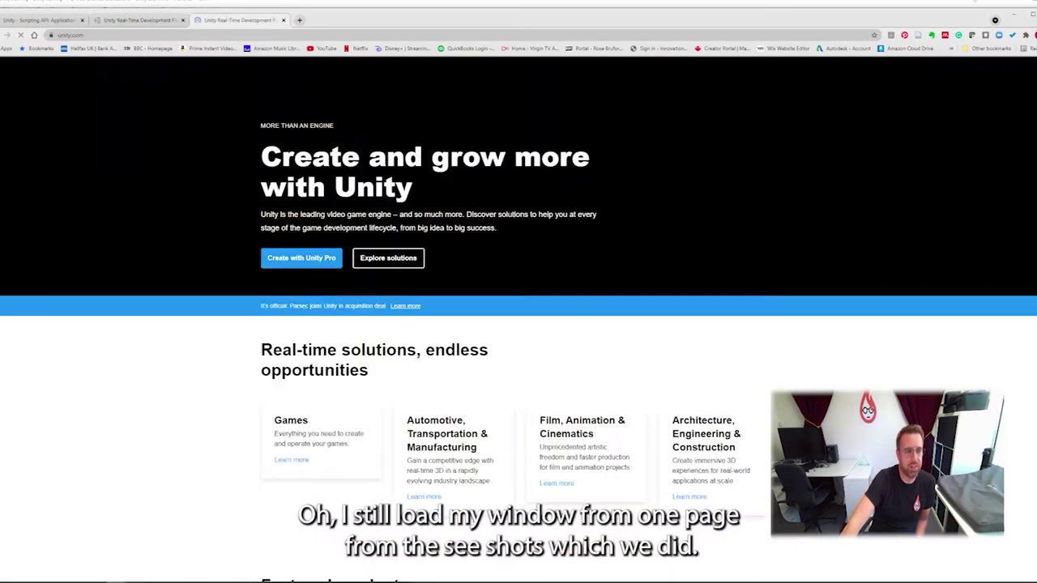
{"action": "key", "text": "alt+Tab"}
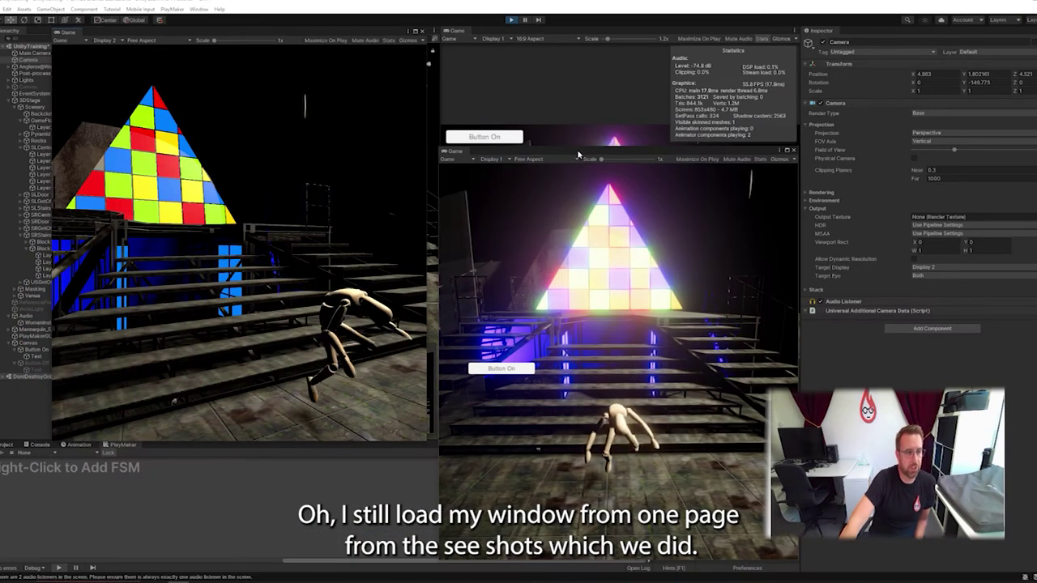
{"action": "left_click_drag", "start_coordinate": [573, 151], "coordinate": [804, 151]}
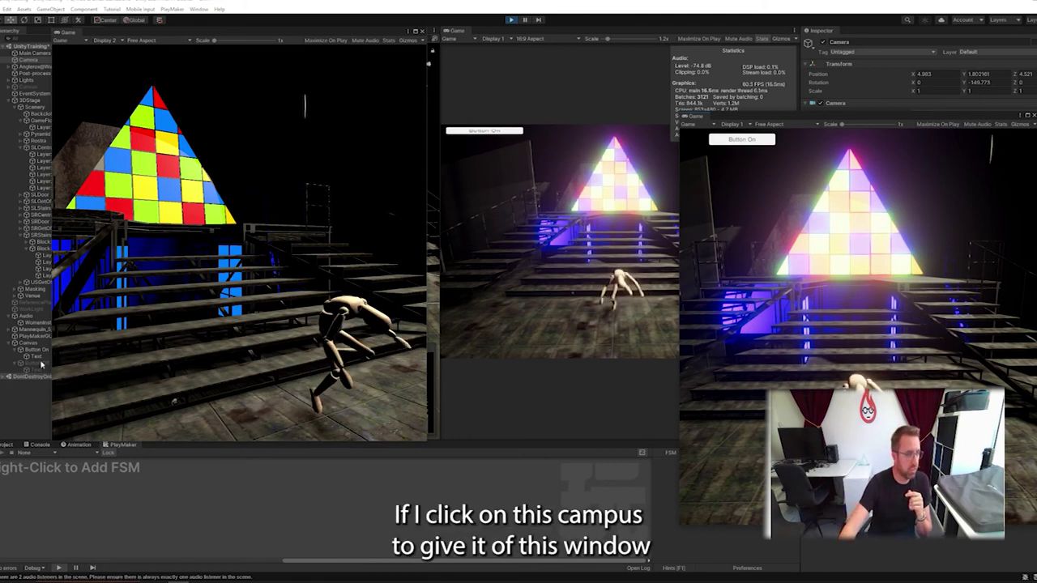
Set the Canvas Target Display to Display 3 and switch a Game view to Display 3.
{"action": "left_click", "coordinate": [22, 344]}
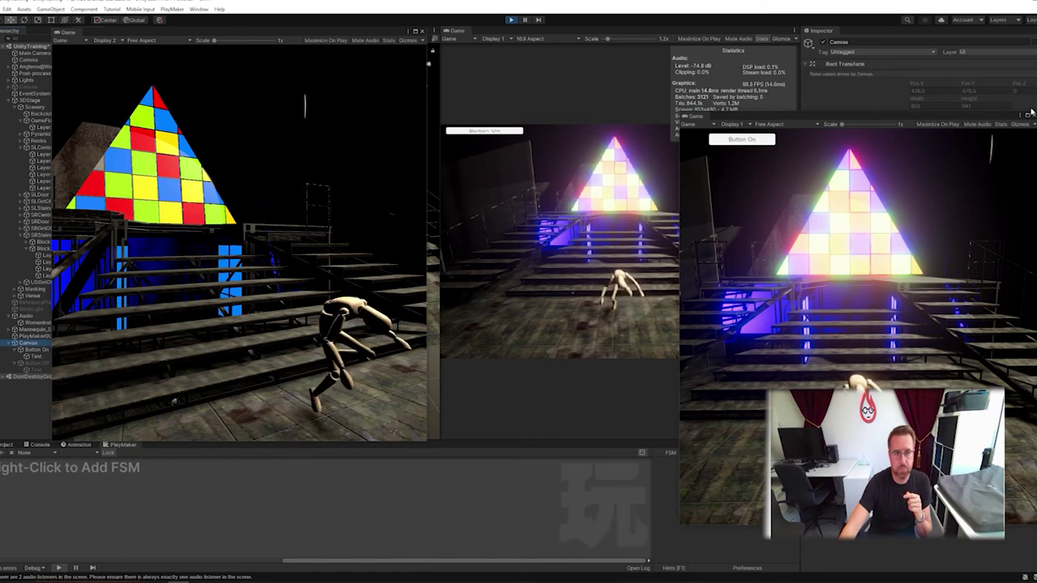
{"action": "left_click", "coordinate": [1008, 133]}
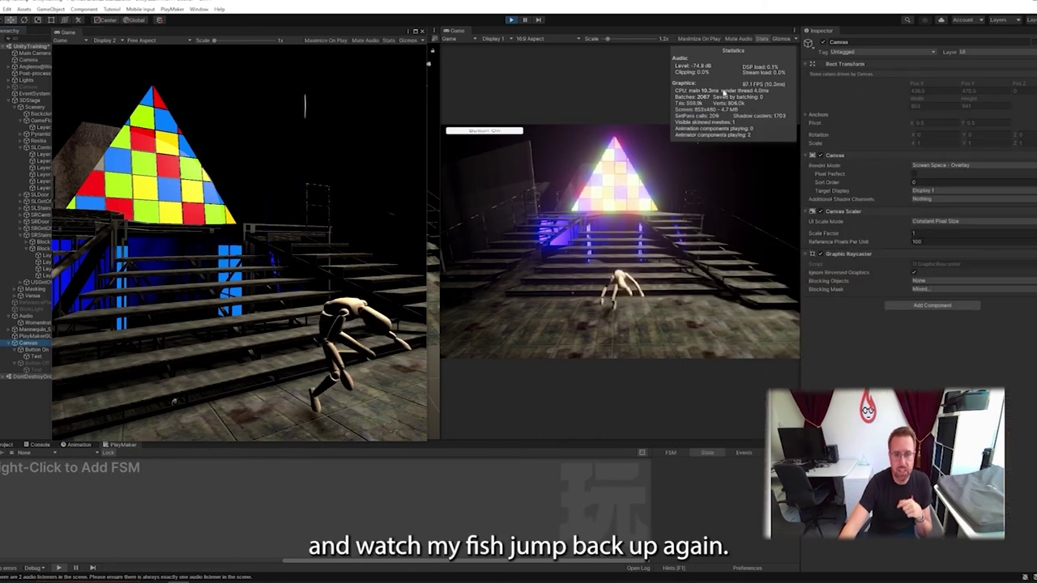
{"action": "left_click", "coordinate": [951, 193]}
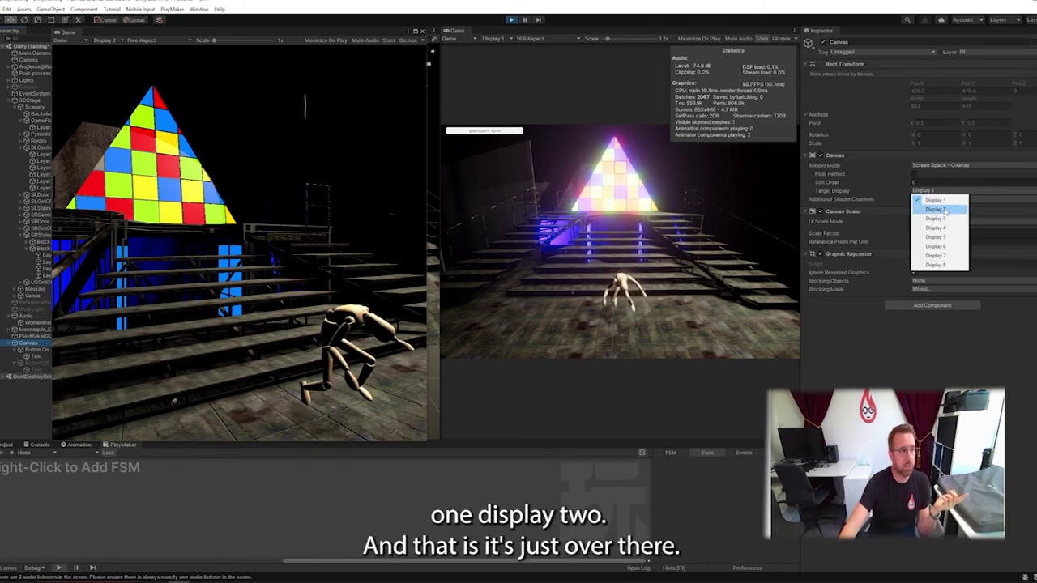
{"action": "left_click", "coordinate": [940, 210]}
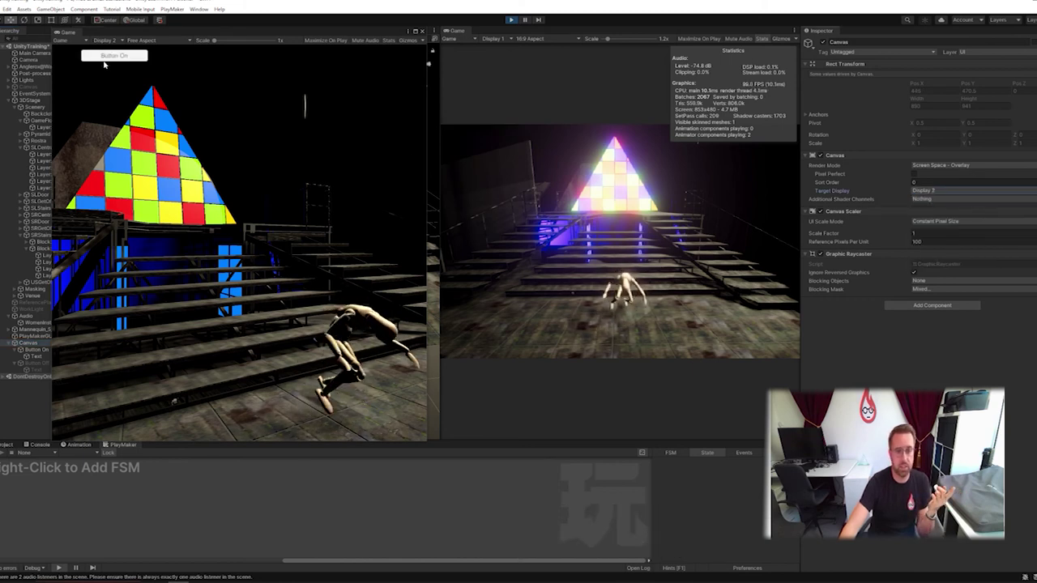
{"action": "left_click", "coordinate": [940, 192]}
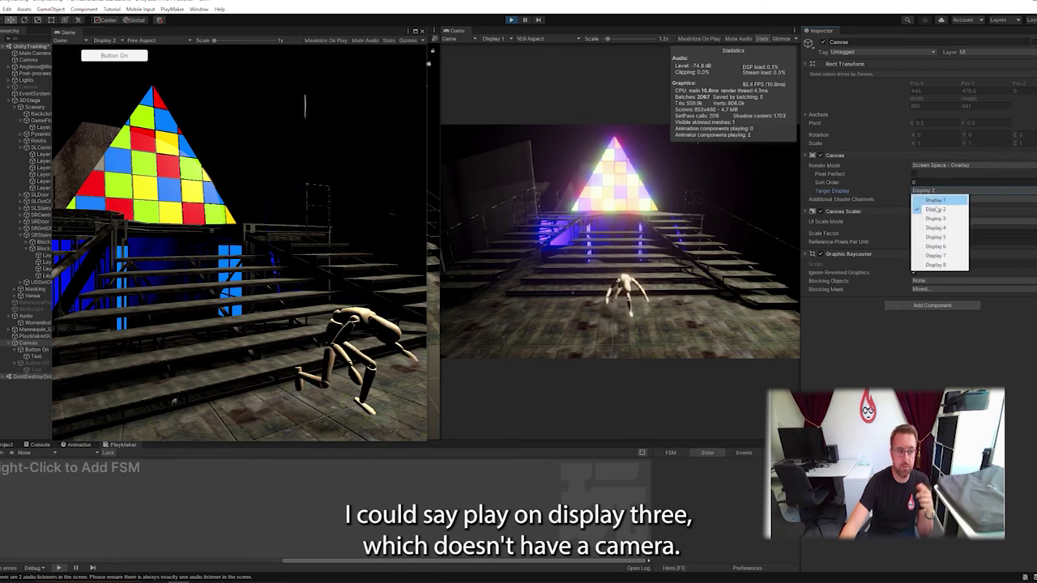
{"action": "left_click", "coordinate": [936, 219]}
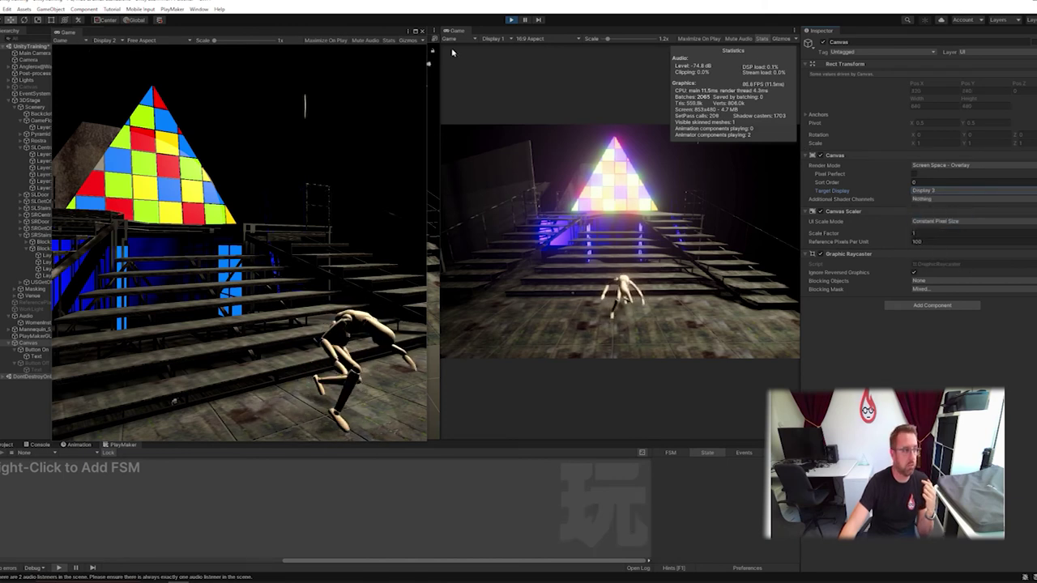
{"action": "left_click", "coordinate": [104, 39]}
{"action": "left_click", "coordinate": [113, 68]}
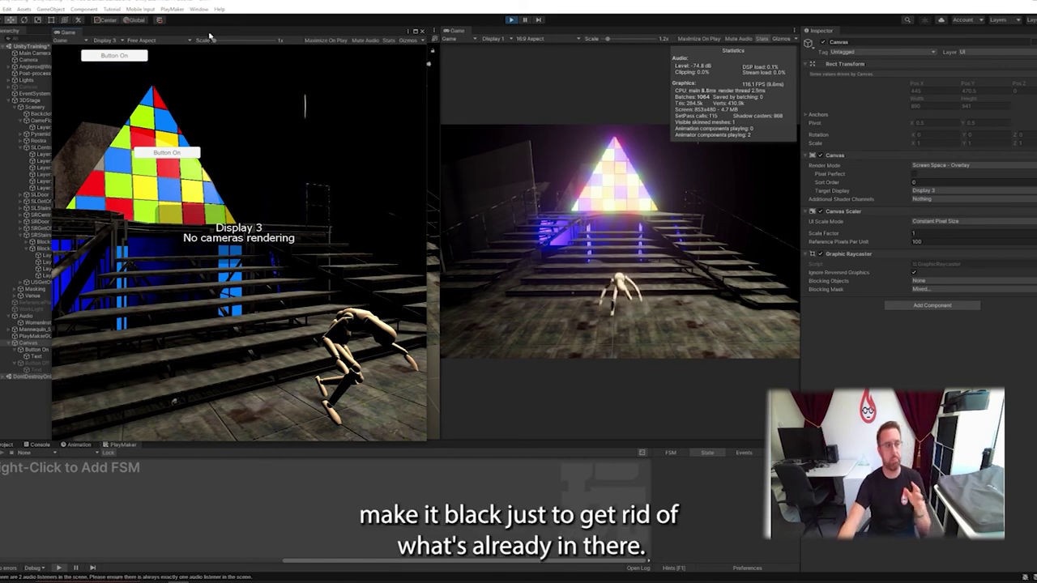
Float the Display 3 Game view, stop Play, and reset the Canvas Target Display to Display 3.
{"action": "left_click_drag", "start_coordinate": [211, 41], "coordinate": [218, 53]}
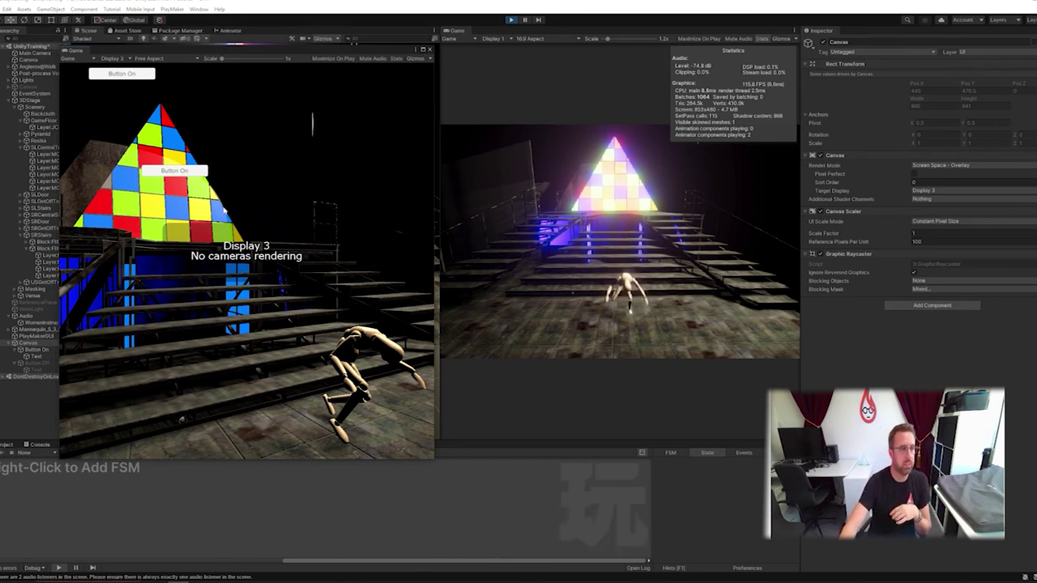
{"action": "left_click", "coordinate": [511, 20]}
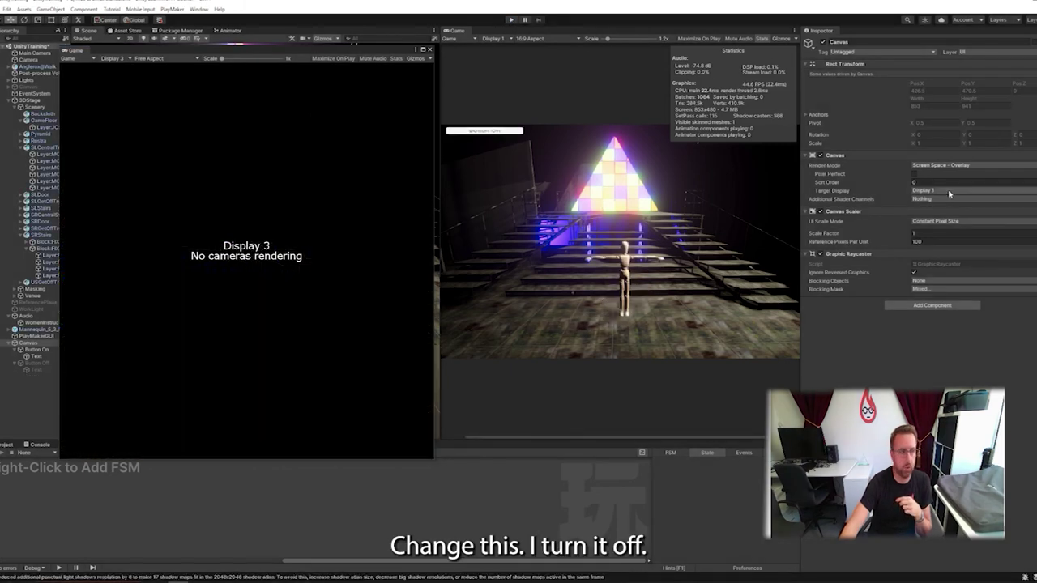
{"action": "left_click", "coordinate": [949, 193]}
{"action": "left_click", "coordinate": [942, 217]}
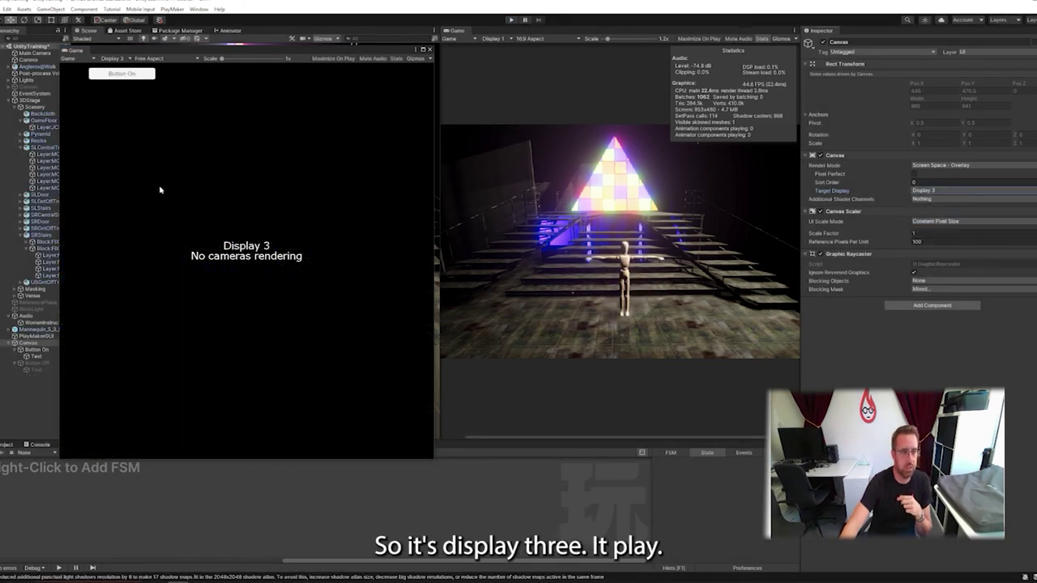
Run the scene again and click Button On in the Display 3 view to test it.
{"action": "left_click", "coordinate": [510, 20]}
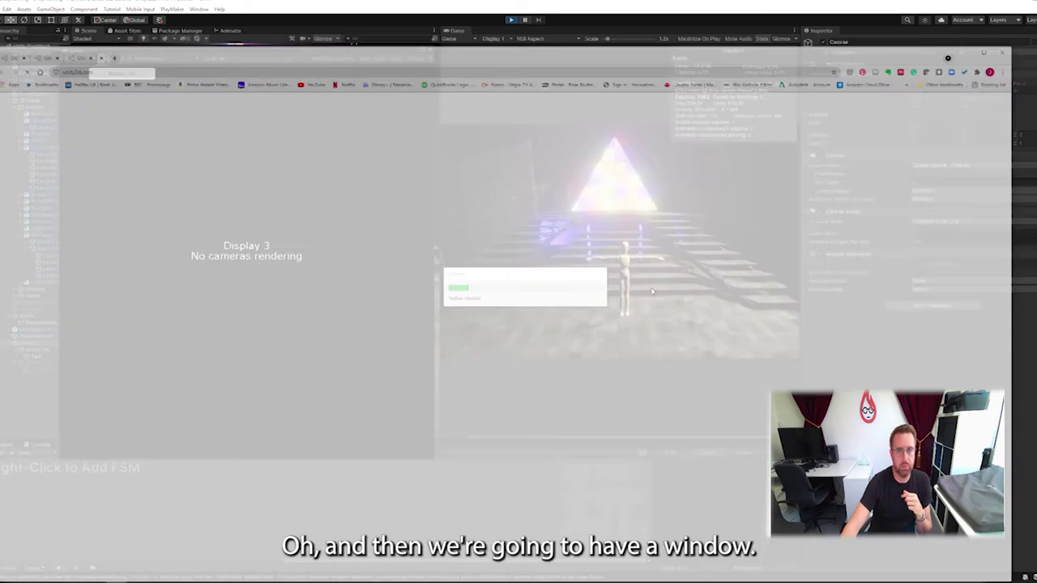
{"action": "key", "text": "alt+Tab"}
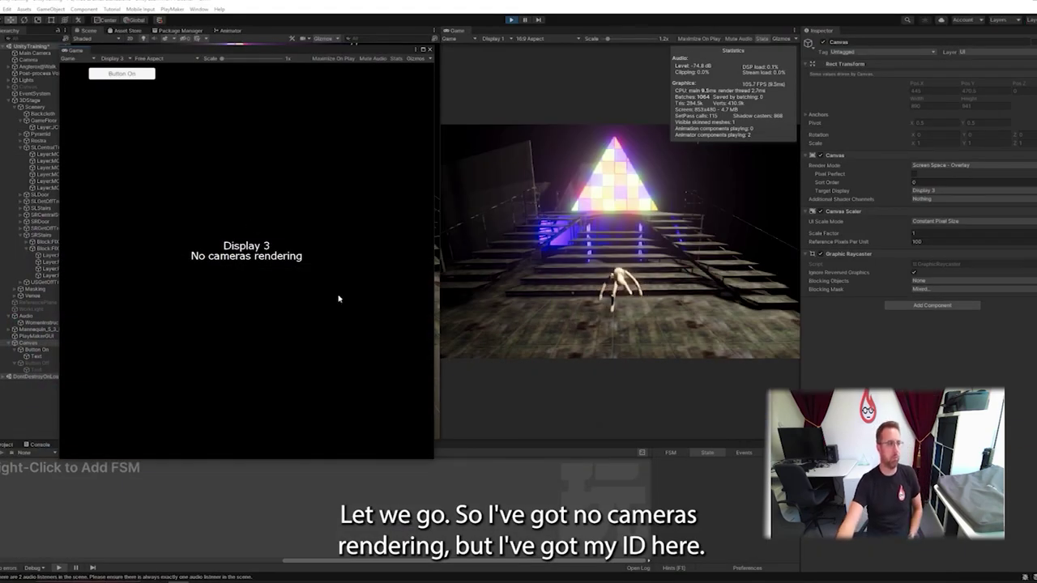
{"action": "left_click", "coordinate": [126, 75]}
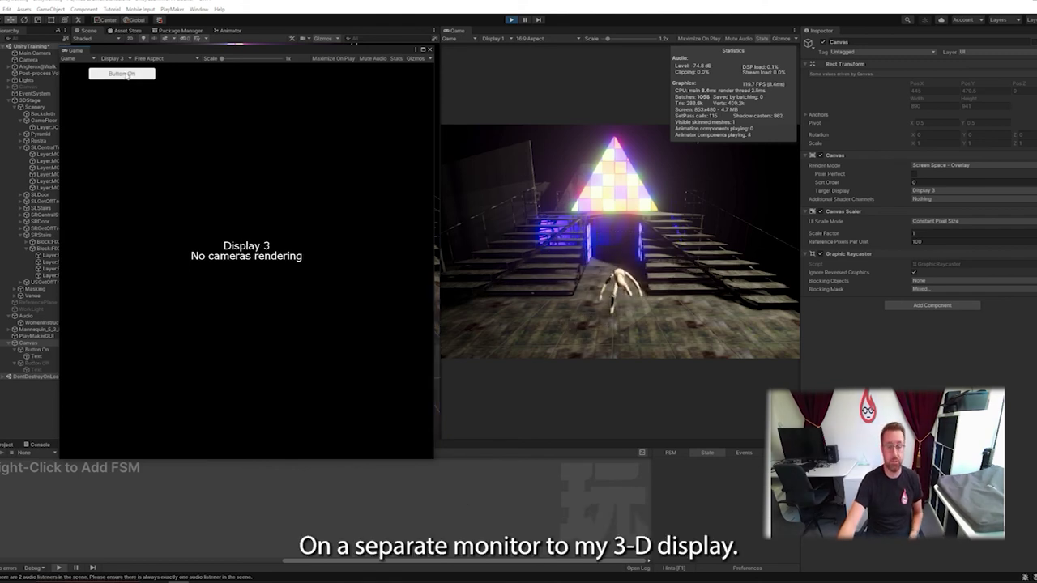